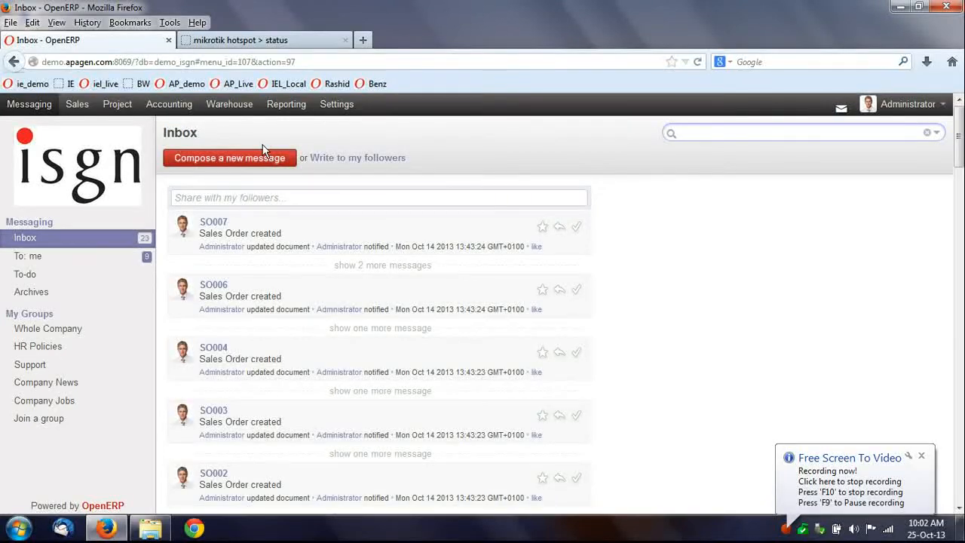
Open the list of asset categories in the accounting configuration.
{"action": "left_click", "coordinate": [172, 105]}
{"action": "scroll", "coordinate": [127, 190], "scroll_direction": "down", "scroll_amount": 5}
{"action": "scroll", "coordinate": [127, 190], "scroll_direction": "down", "scroll_amount": 5}
{"action": "left_click", "coordinate": [47, 301]}
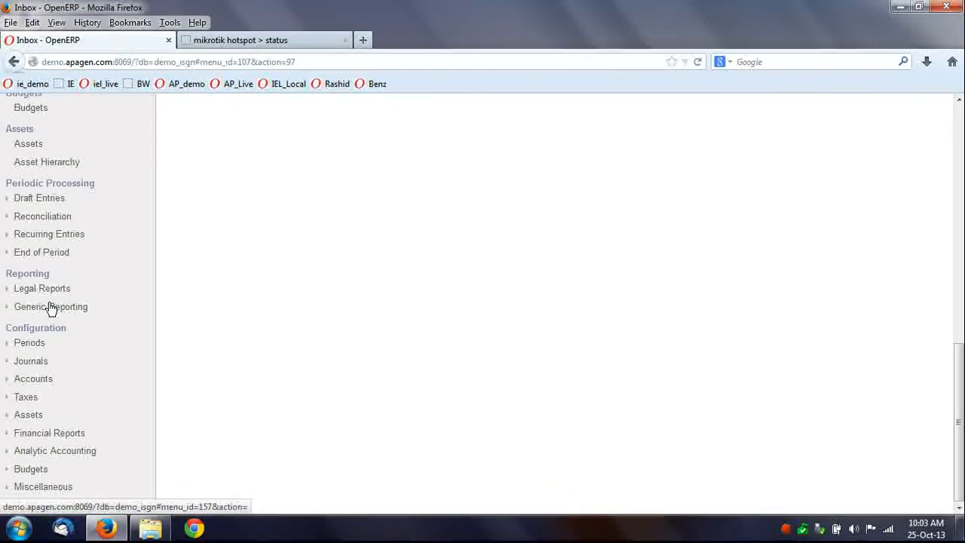
{"action": "left_click", "coordinate": [49, 308]}
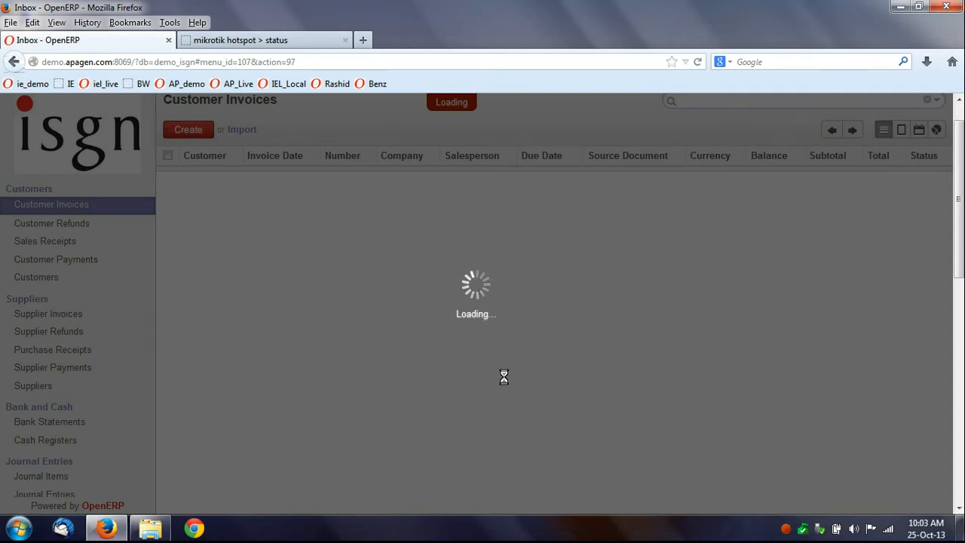
{"action": "right_click", "coordinate": [786, 528]}
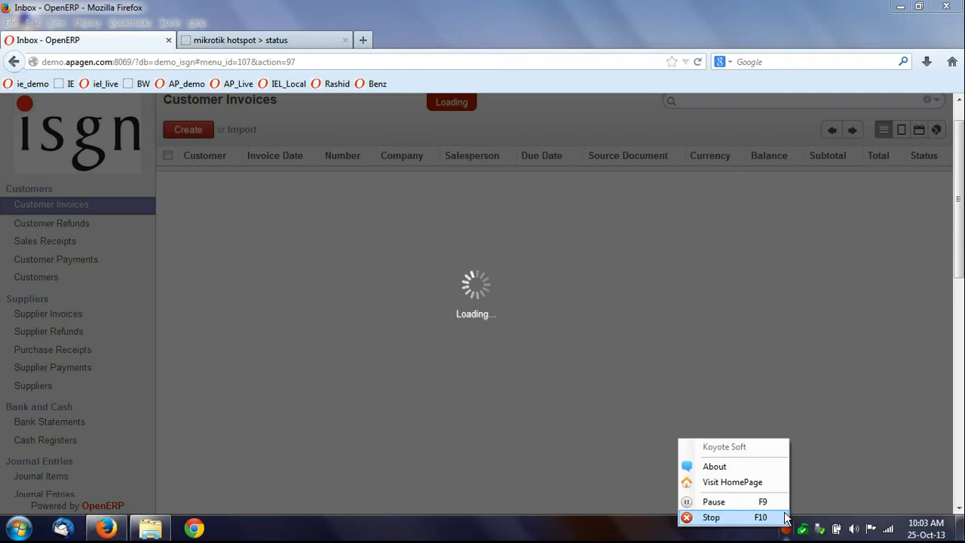
{"action": "left_click", "coordinate": [759, 502]}
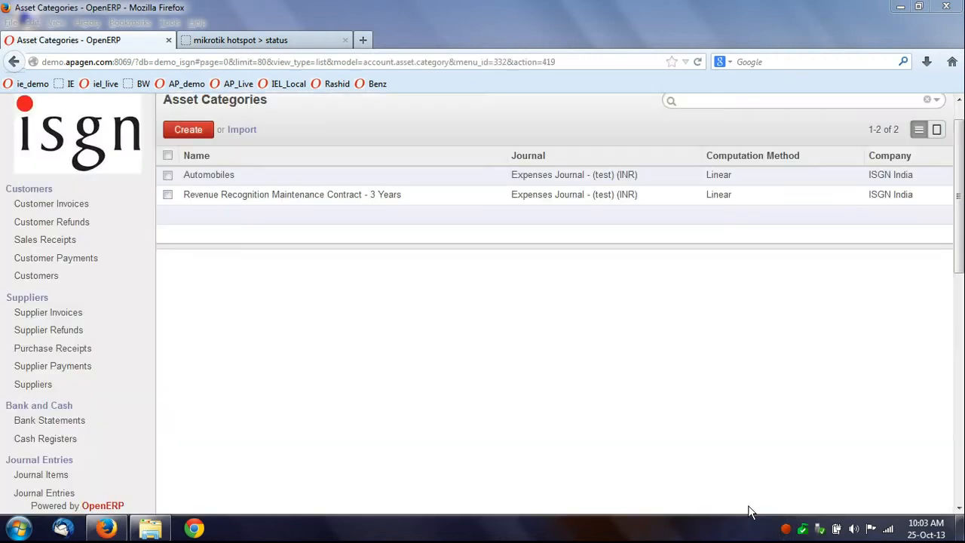
{"action": "right_click", "coordinate": [787, 528]}
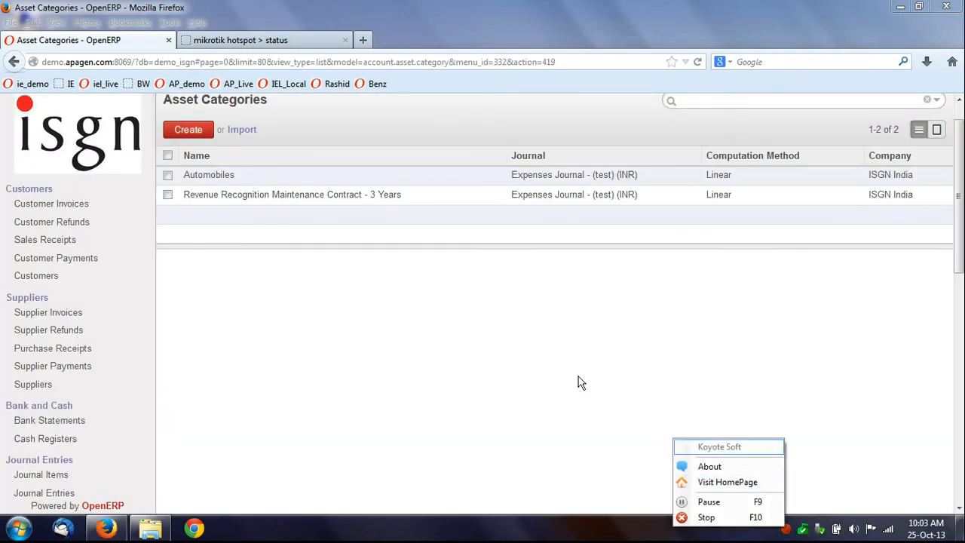
{"action": "left_click", "coordinate": [578, 377]}
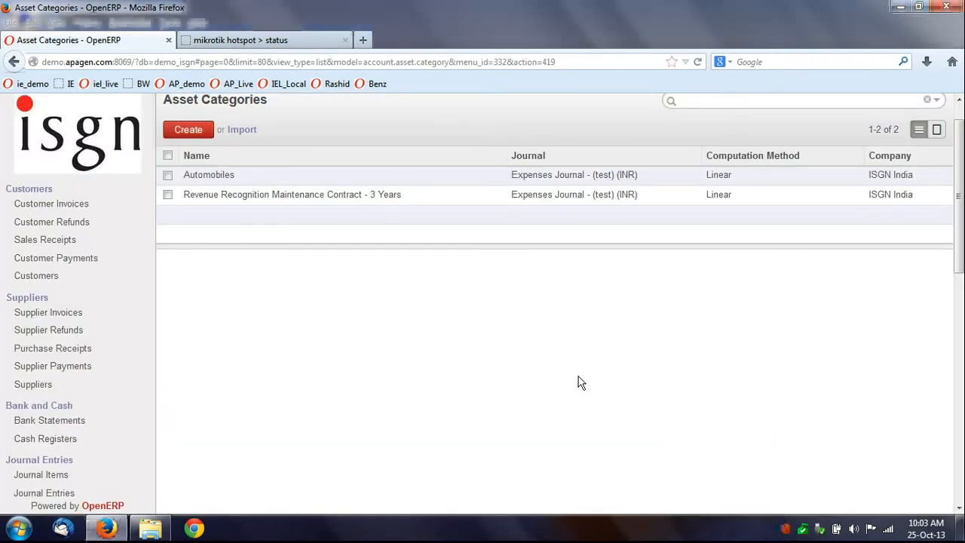
Open the Automobiles asset category for editing and examine its depreciation time method options.
{"action": "left_click", "coordinate": [223, 181]}
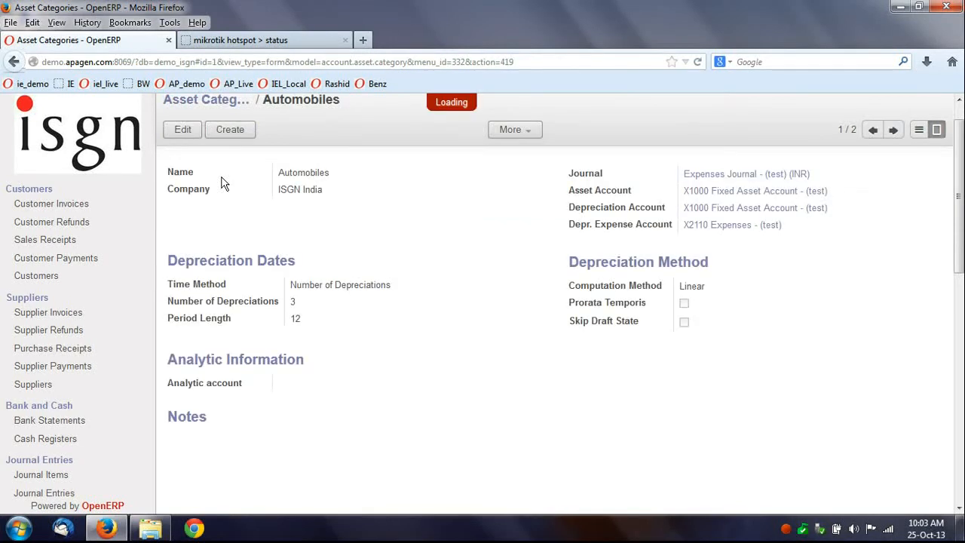
{"action": "left_click", "coordinate": [183, 129]}
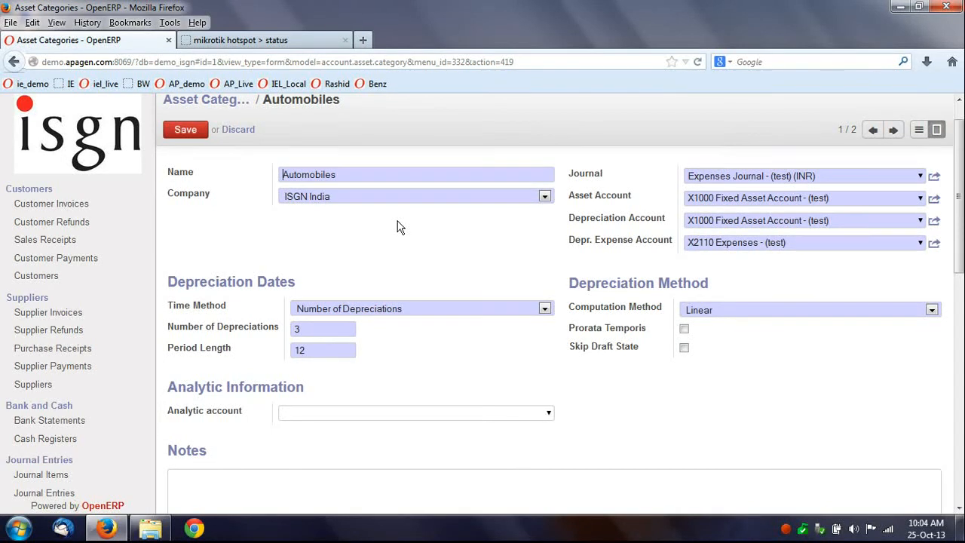
{"action": "left_click", "coordinate": [784, 309]}
{"action": "left_click", "coordinate": [393, 303]}
{"action": "left_click", "coordinate": [393, 308]}
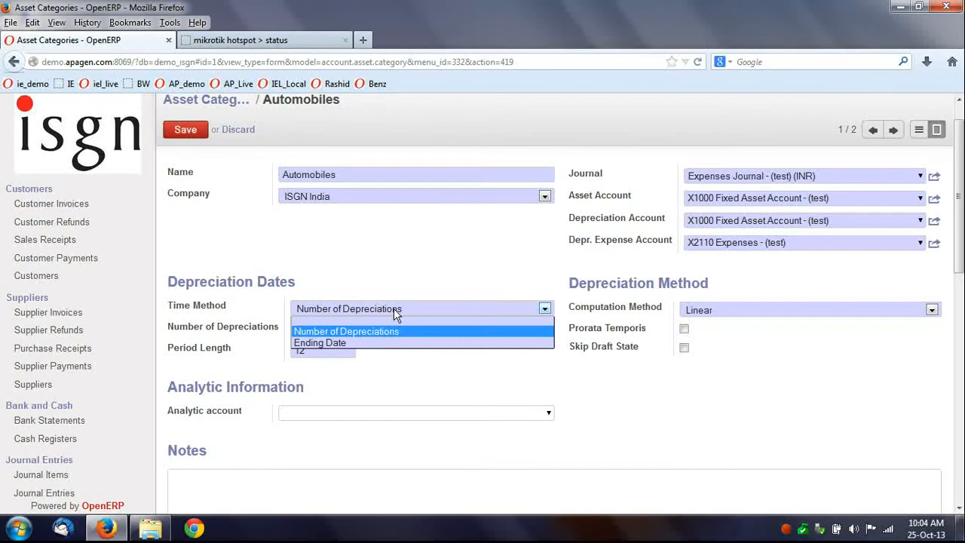
{"action": "left_click", "coordinate": [463, 277]}
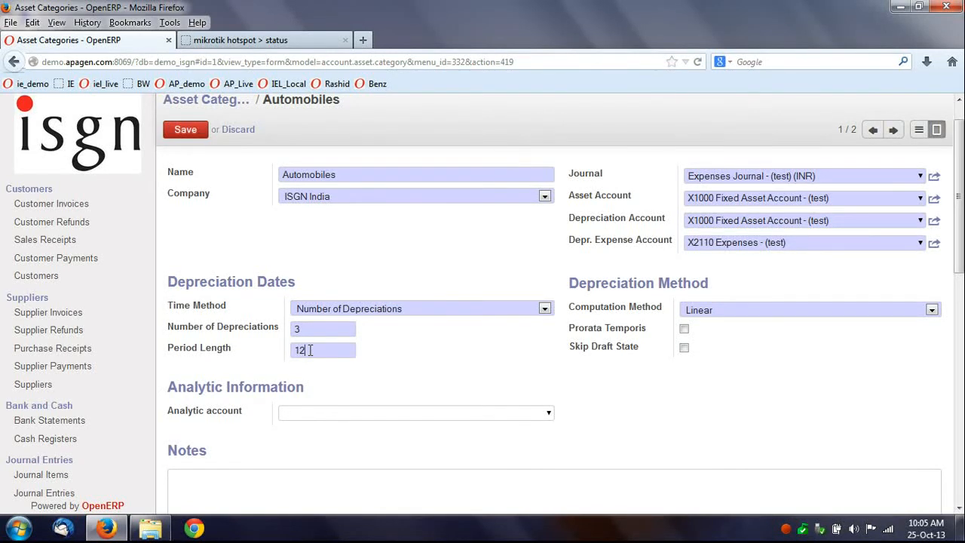
Set the Automobiles category's time method to Ending Date and its computation method to Degressive.
{"action": "left_click", "coordinate": [330, 309]}
{"action": "left_click", "coordinate": [326, 338]}
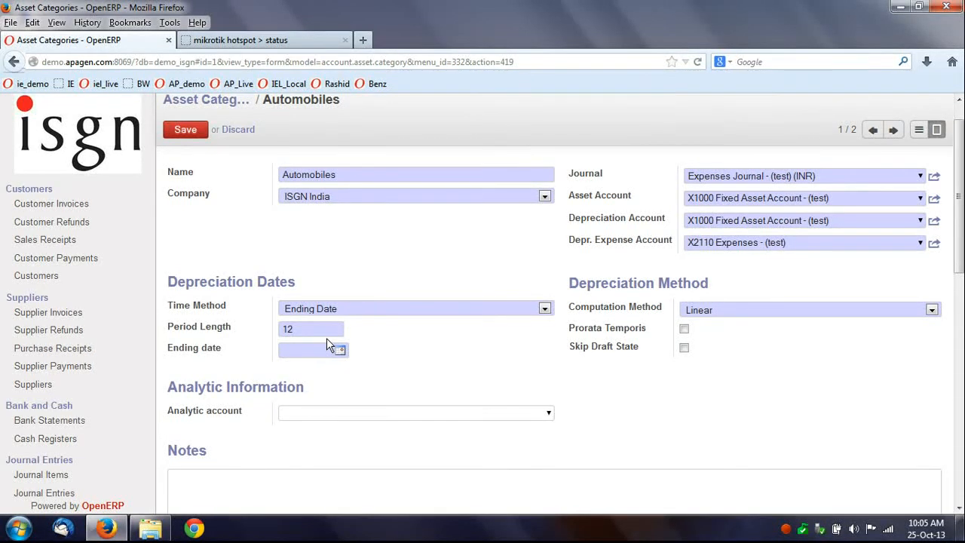
{"action": "left_click", "coordinate": [731, 310]}
{"action": "left_click", "coordinate": [714, 344]}
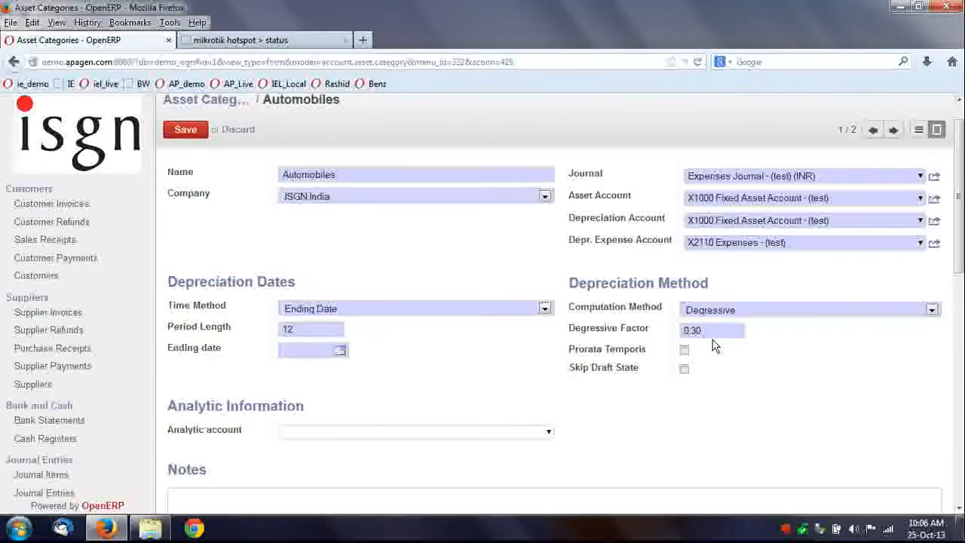
Open the Assets list, discarding the unsaved changes to the Automobiles category.
{"action": "scroll", "coordinate": [713, 345], "scroll_direction": "down", "scroll_amount": 9}
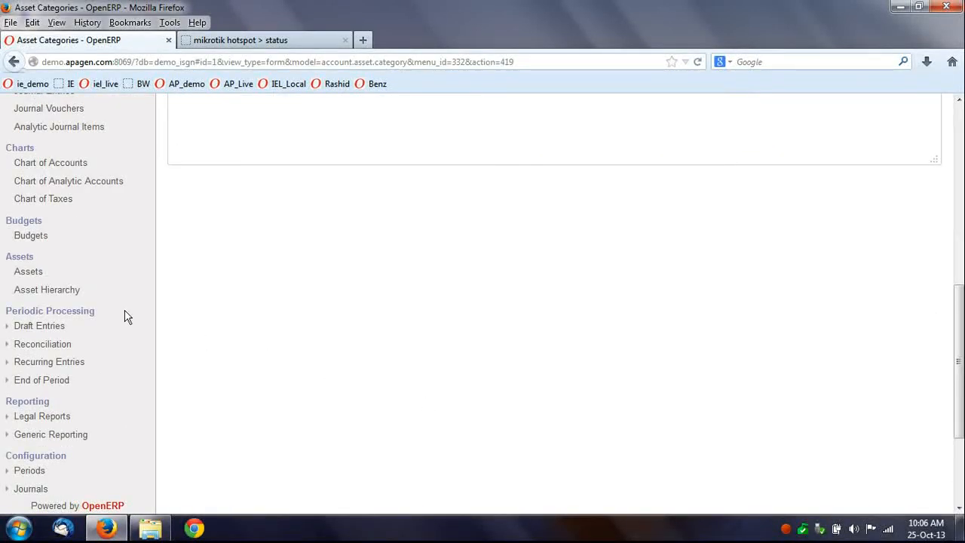
{"action": "left_click", "coordinate": [46, 279]}
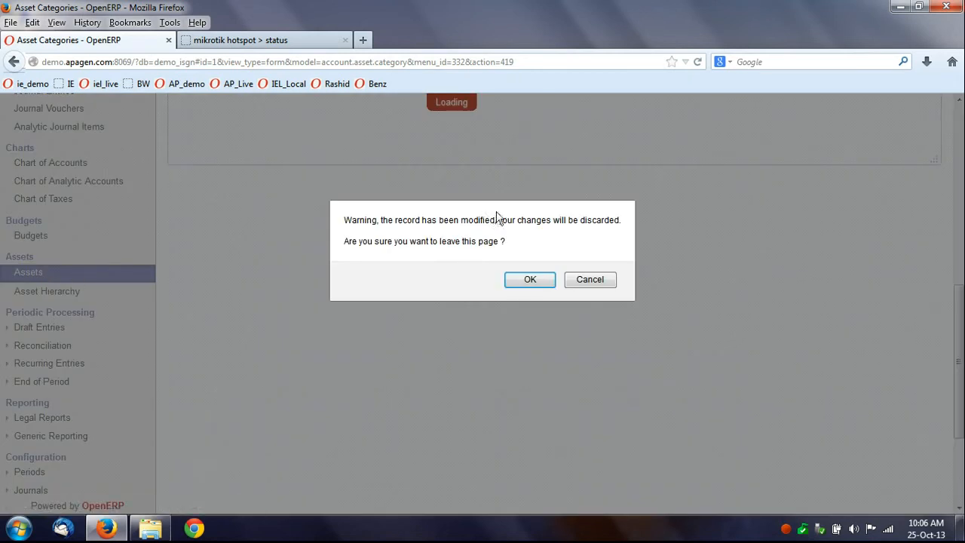
{"action": "left_click", "coordinate": [538, 280]}
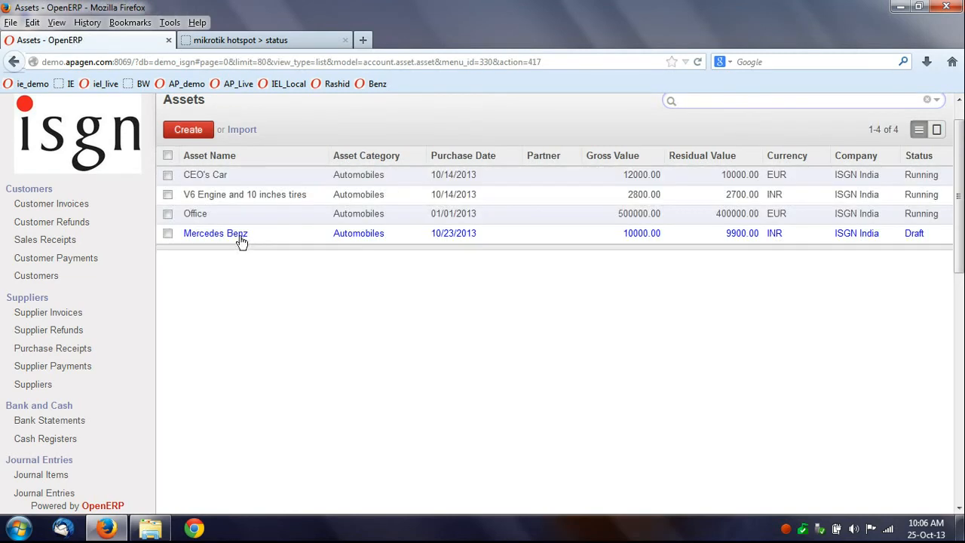
Create a new asset named "MD'S Personal Vehicle" in the Automobiles asset category.
{"action": "left_click", "coordinate": [189, 130]}
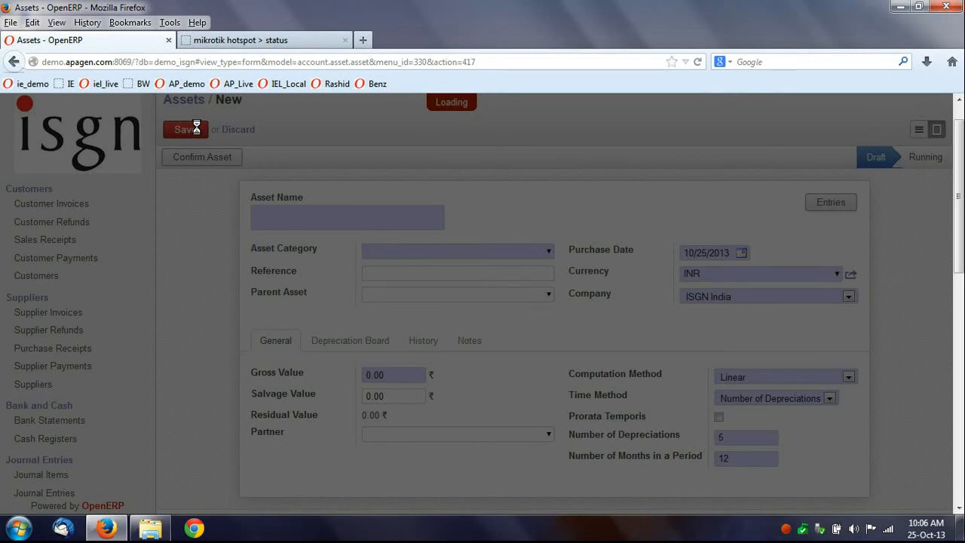
{"action": "type", "text": "M"}
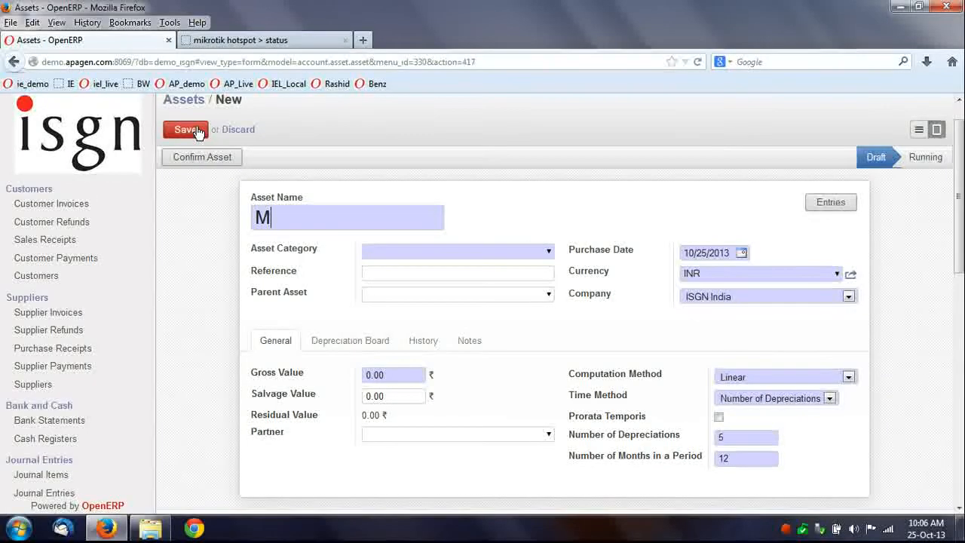
{"action": "type", "text": "D'S Perso"}
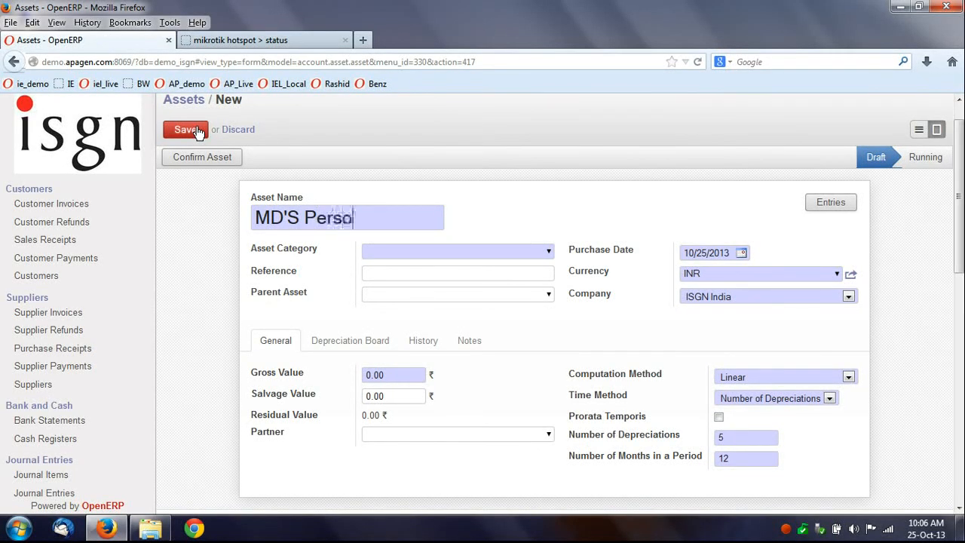
{"action": "type", "text": "nal V"}
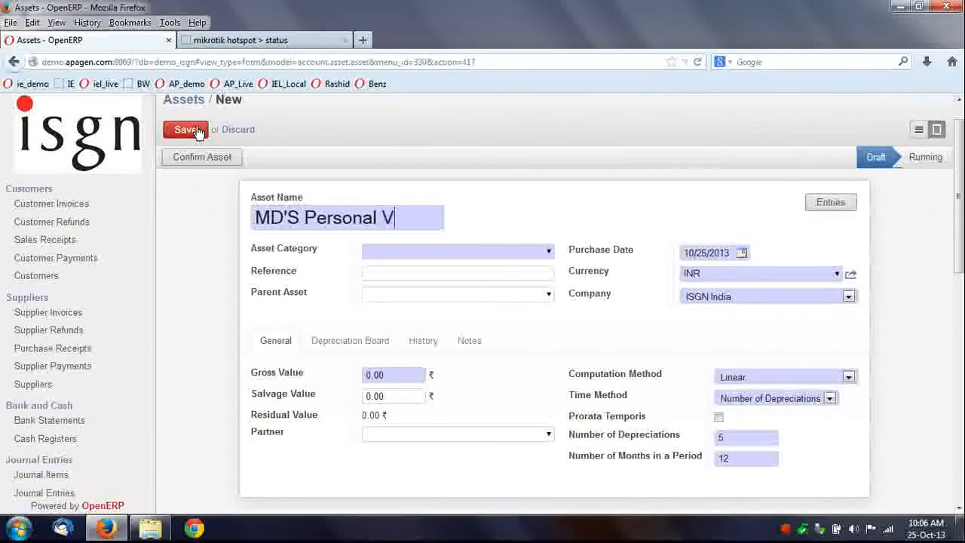
{"action": "type", "text": "ehicle"}
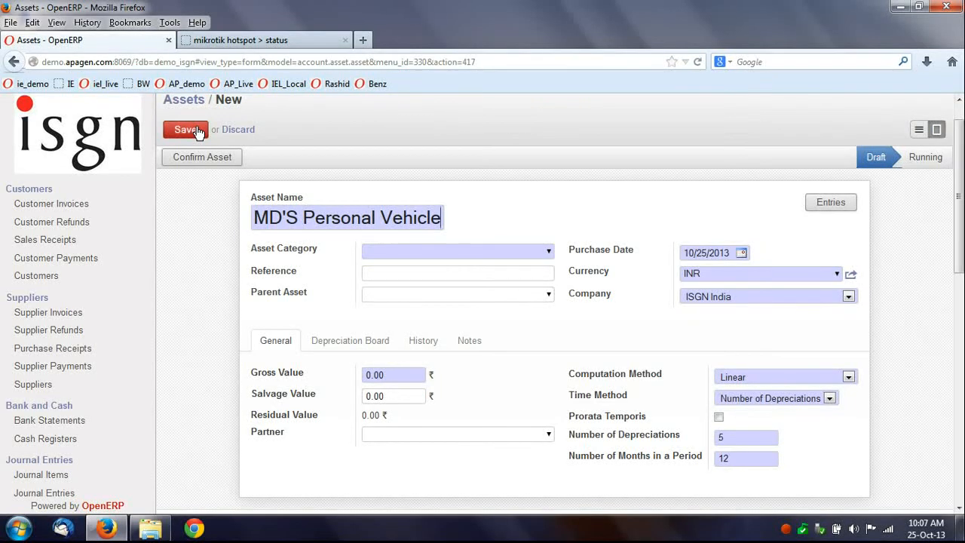
{"action": "left_click", "coordinate": [550, 251]}
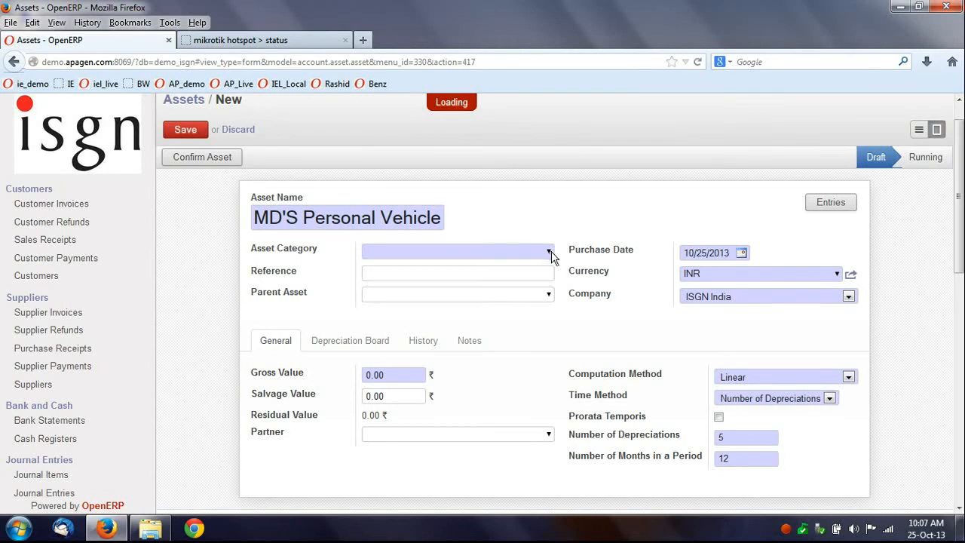
{"action": "left_click", "coordinate": [521, 268]}
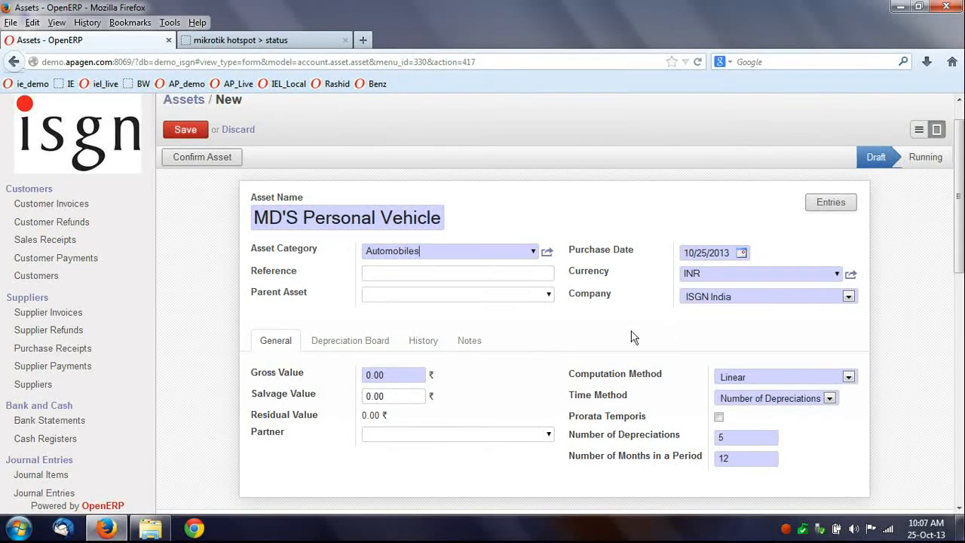
Set the asset's gross value to 10000 and its salvage value to 100.
{"action": "left_click_drag", "start_coordinate": [387, 374], "coordinate": [303, 372]}
{"action": "type", "text": "10000"}
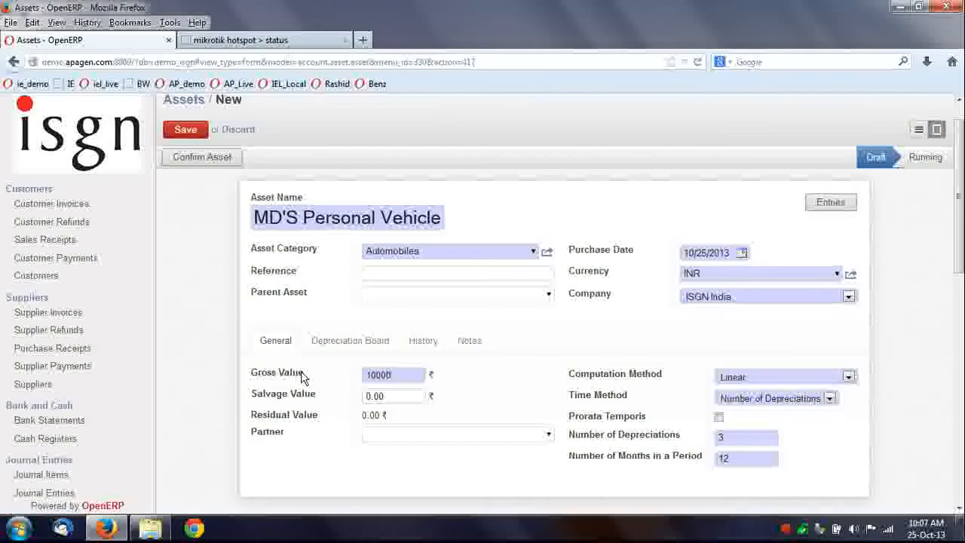
{"action": "key", "text": "Tab"}
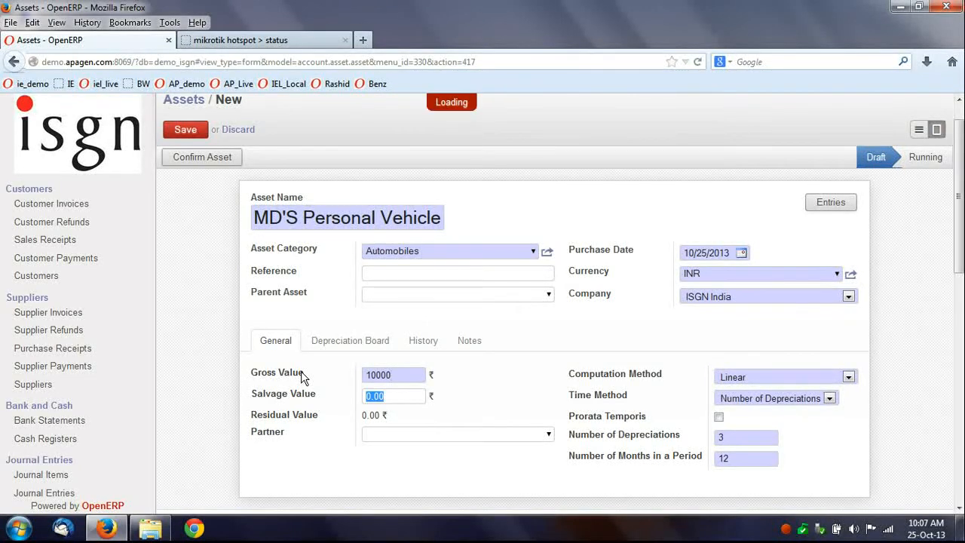
{"action": "type", "text": "100"}
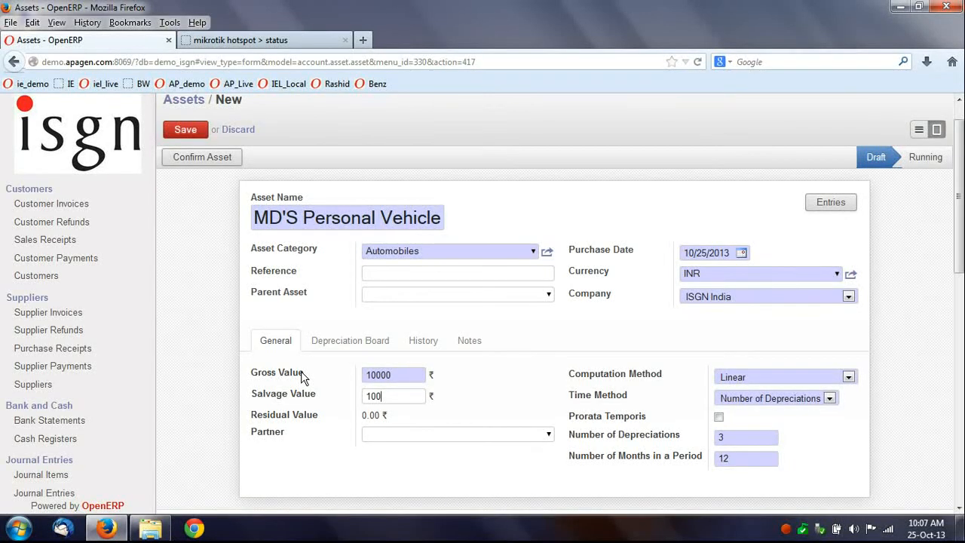
Enter qwe123 as the asset's reference, leaving the partner and parent asset empty.
{"action": "left_click", "coordinate": [402, 436]}
{"action": "left_click", "coordinate": [411, 295]}
{"action": "left_click", "coordinate": [381, 269]}
{"action": "type", "text": "qwe123"}
Review the asset's company, currency, time method, number of depreciations and number of months in a period.
{"action": "left_click", "coordinate": [702, 298]}
{"action": "left_click", "coordinate": [701, 298]}
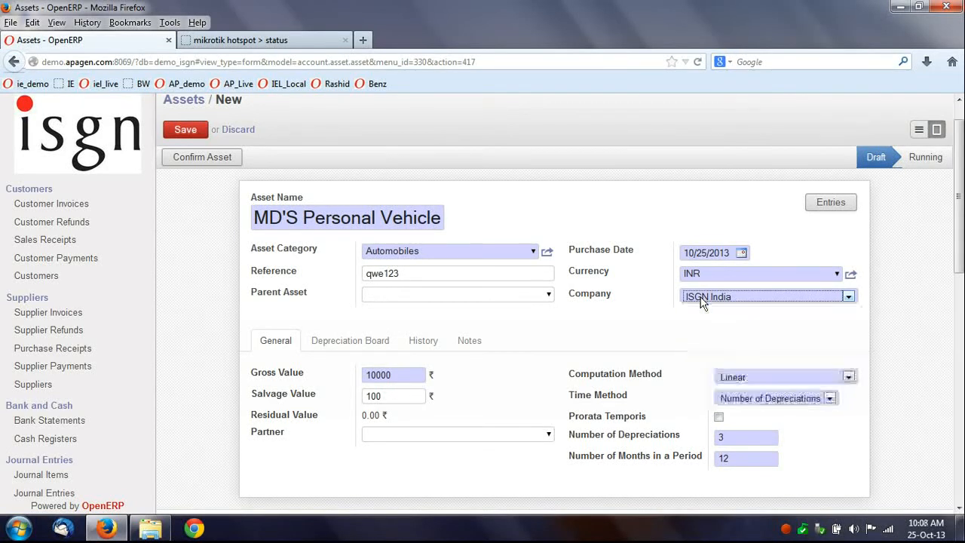
{"action": "left_click_drag", "start_coordinate": [718, 272], "coordinate": [666, 272]}
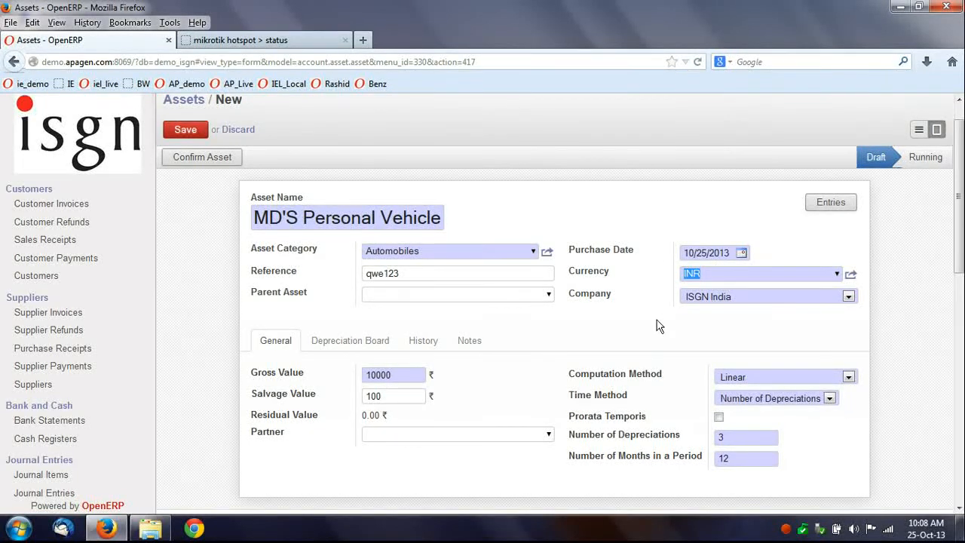
{"action": "scroll", "coordinate": [657, 325], "scroll_direction": "down", "scroll_amount": 2}
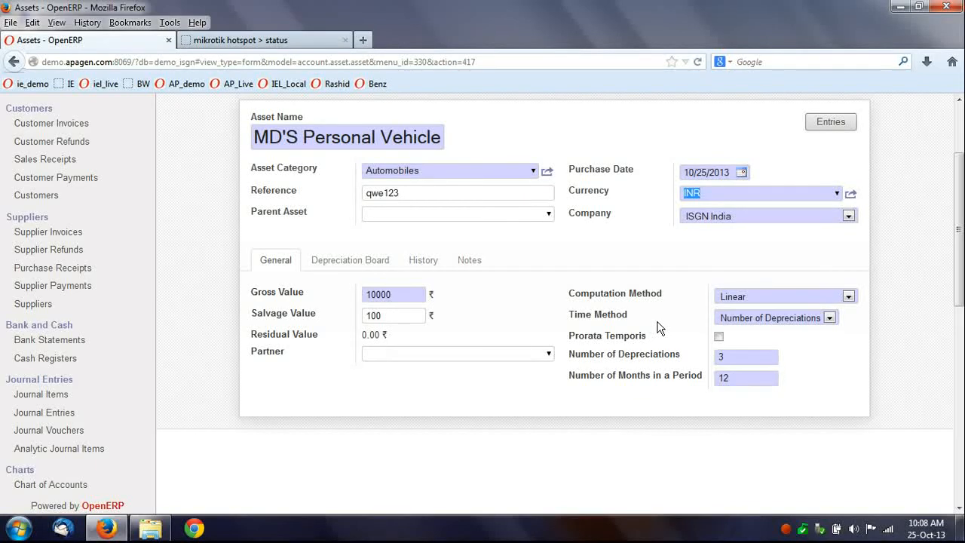
{"action": "left_click", "coordinate": [792, 318]}
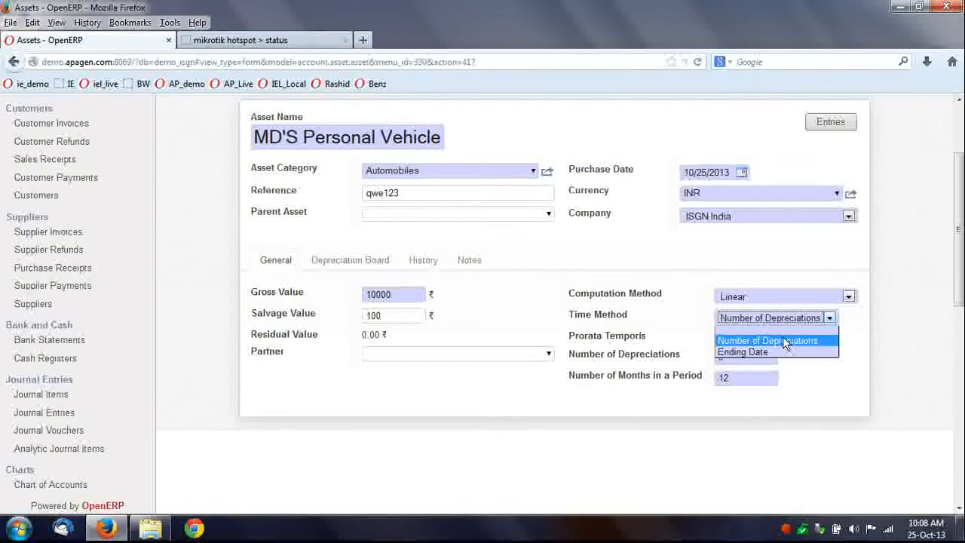
{"action": "left_click", "coordinate": [783, 341]}
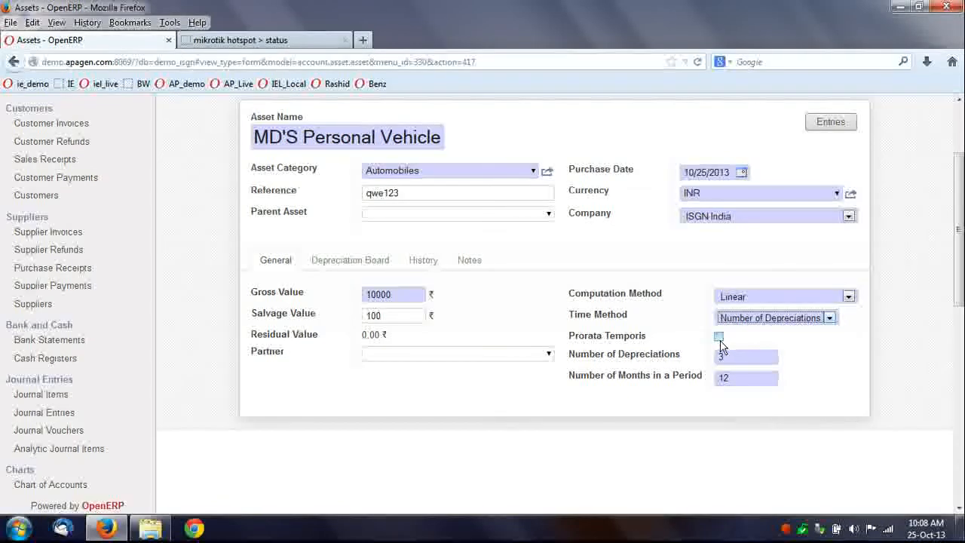
{"action": "double_click", "coordinate": [738, 358]}
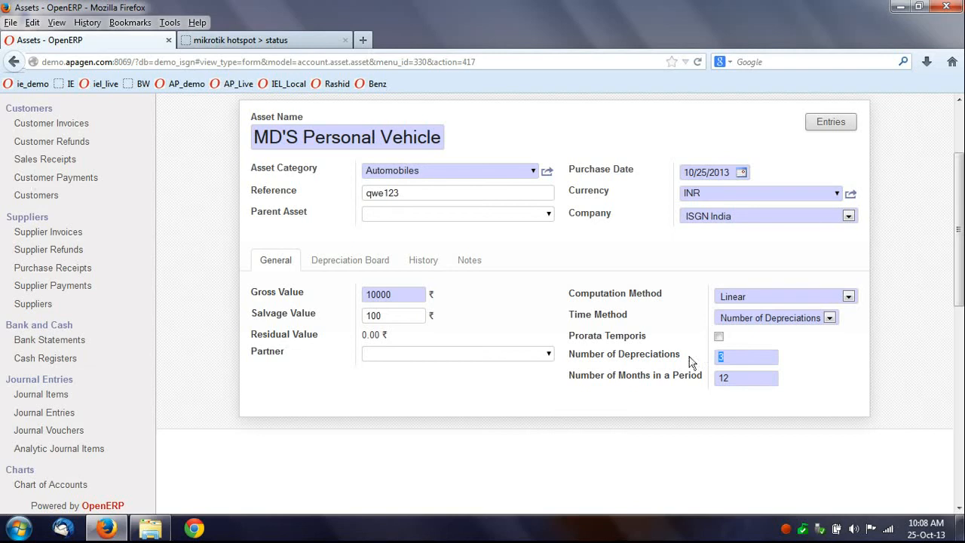
{"action": "double_click", "coordinate": [752, 378]}
Try to compute the depreciation board for the MD'S Personal Vehicle asset.
{"action": "left_click", "coordinate": [352, 262]}
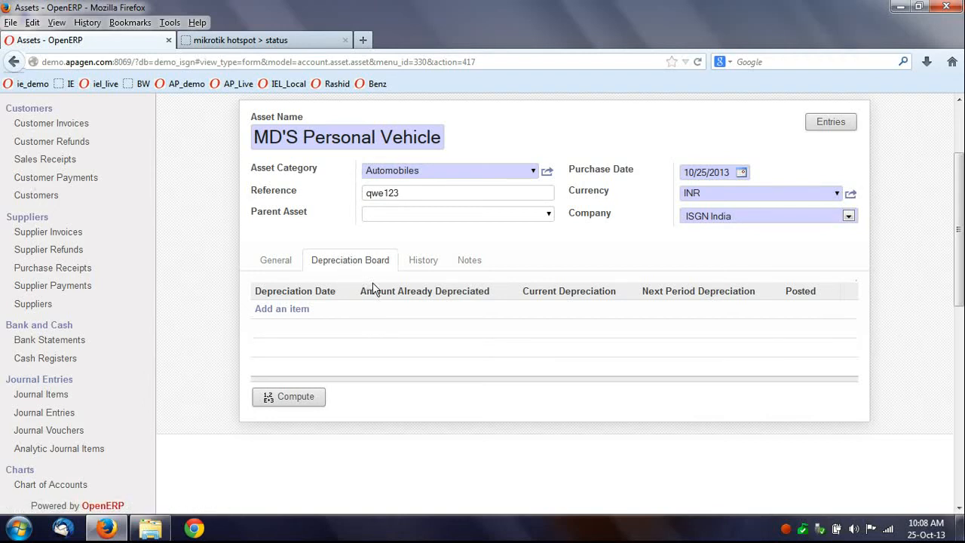
{"action": "left_click", "coordinate": [295, 404]}
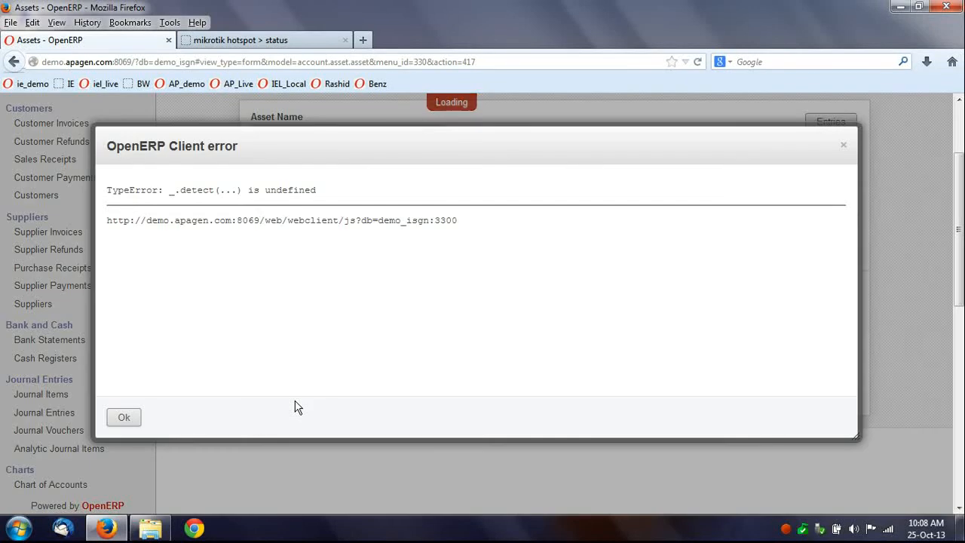
{"action": "left_click", "coordinate": [131, 419]}
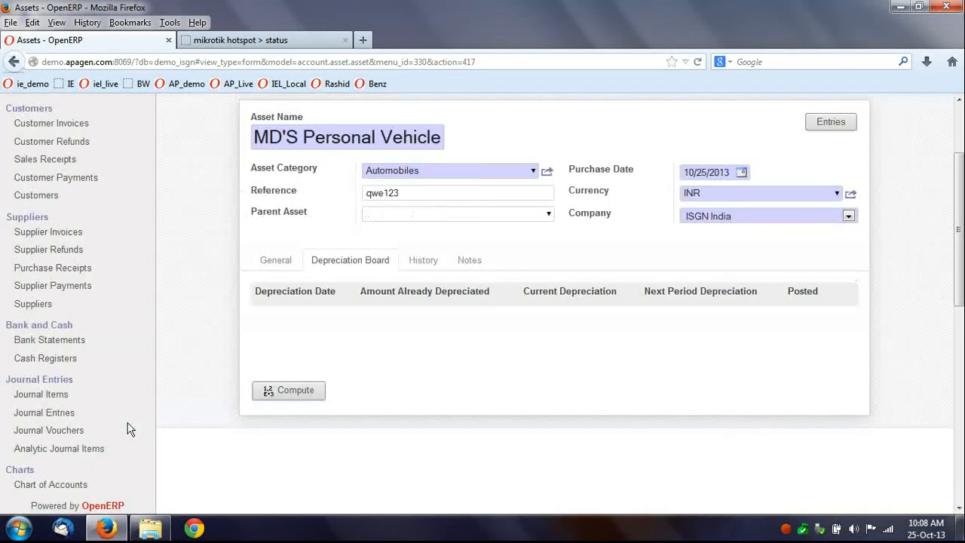
{"action": "right_click", "coordinate": [786, 529]}
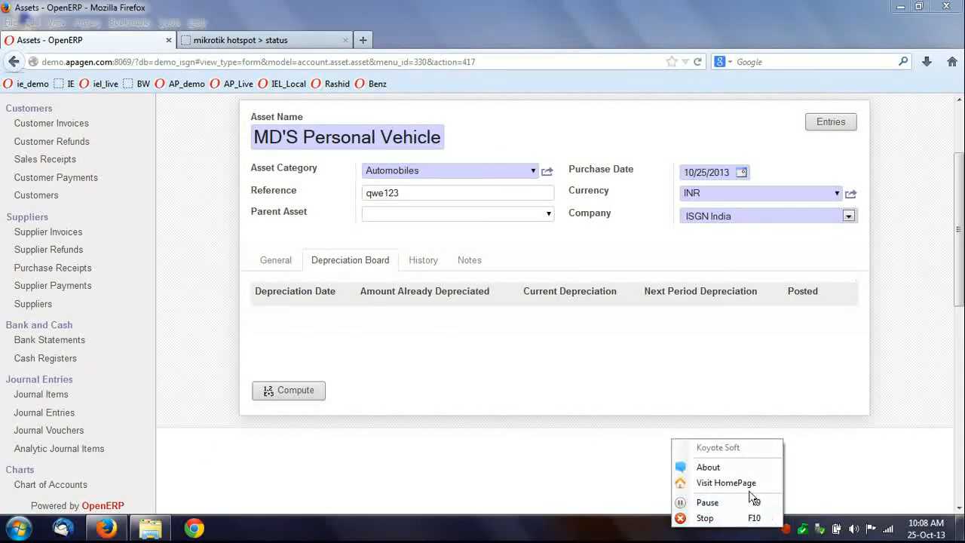
{"action": "left_click", "coordinate": [730, 505]}
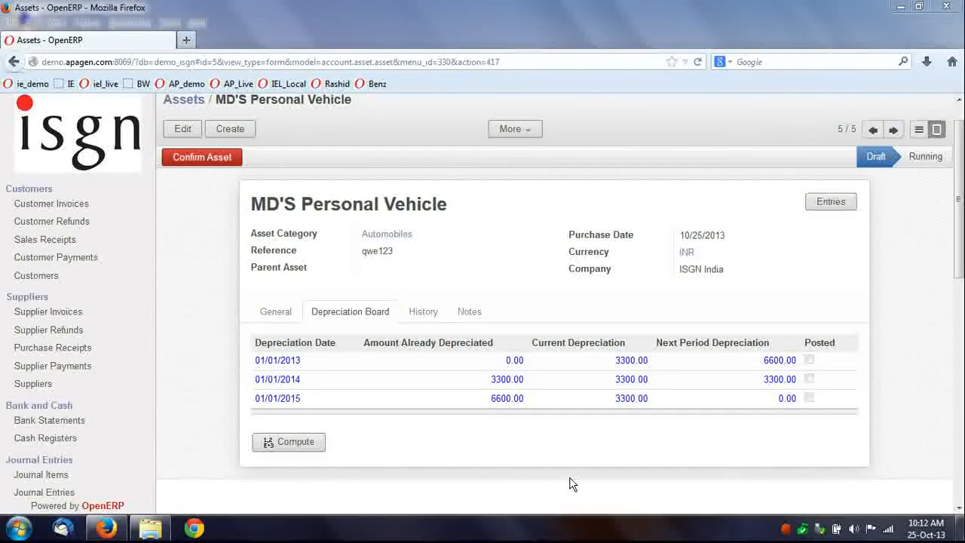
Edit the MD'S Personal Vehicle asset, setting its computation method to Degressive and keeping Number of Depreciations as the time method.
{"action": "left_click", "coordinate": [285, 312]}
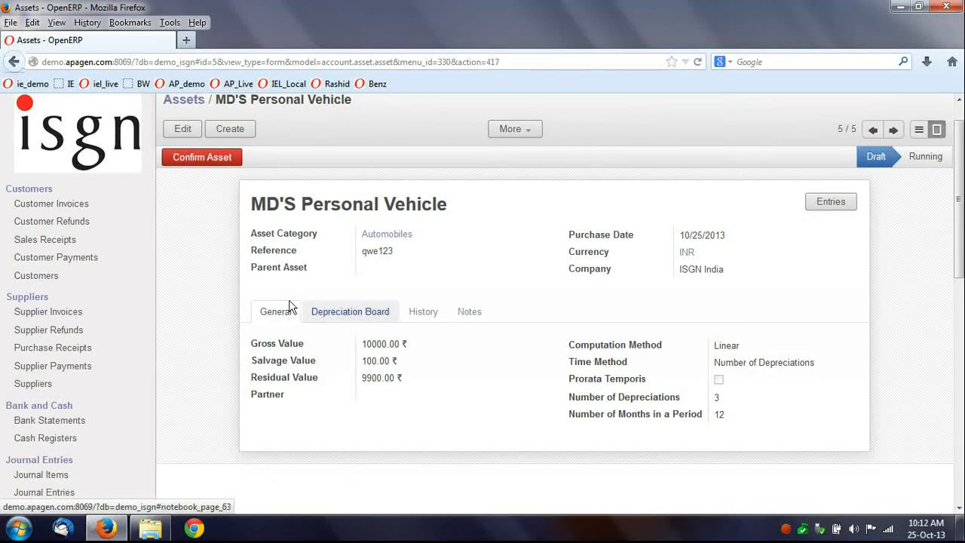
{"action": "left_click", "coordinate": [190, 129]}
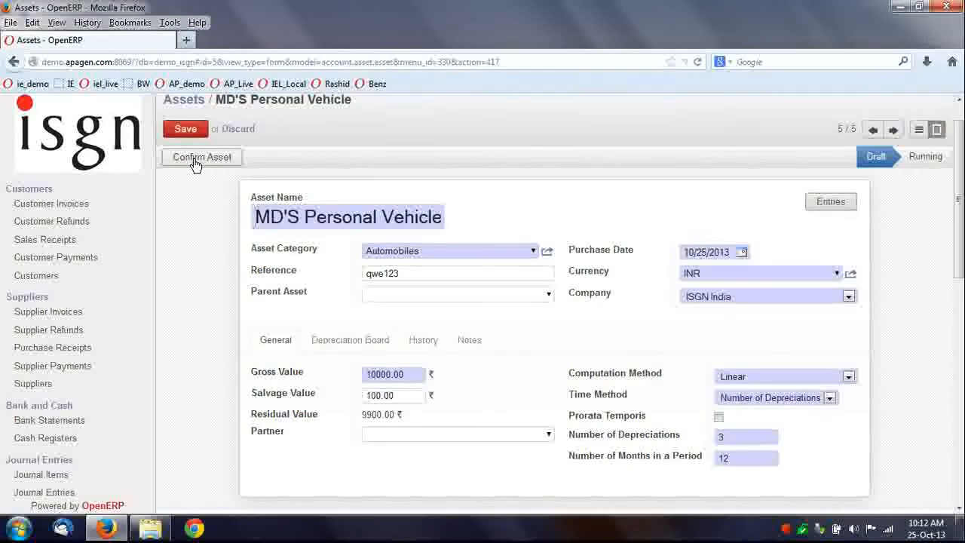
{"action": "left_click", "coordinate": [769, 383]}
{"action": "left_click", "coordinate": [749, 413]}
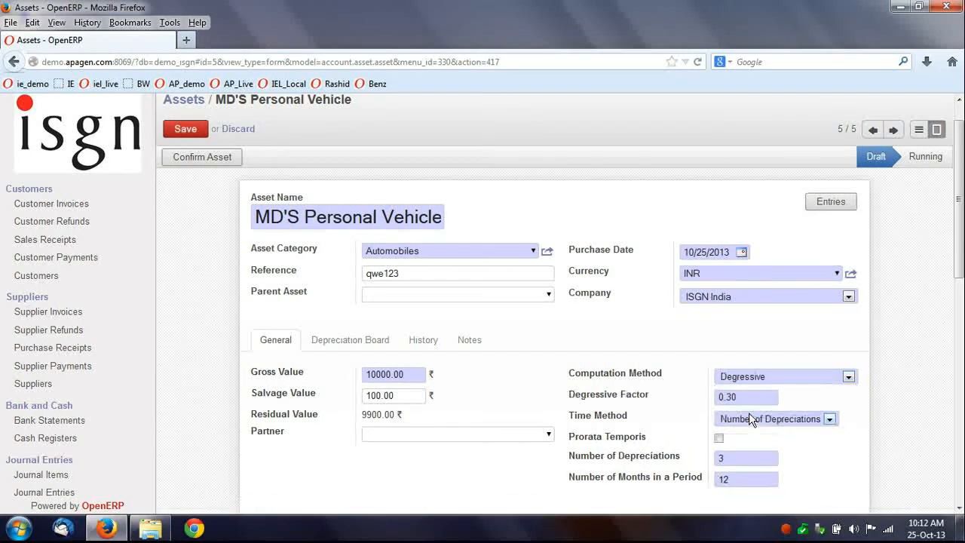
{"action": "scroll", "coordinate": [750, 400], "scroll_direction": "down", "scroll_amount": 2}
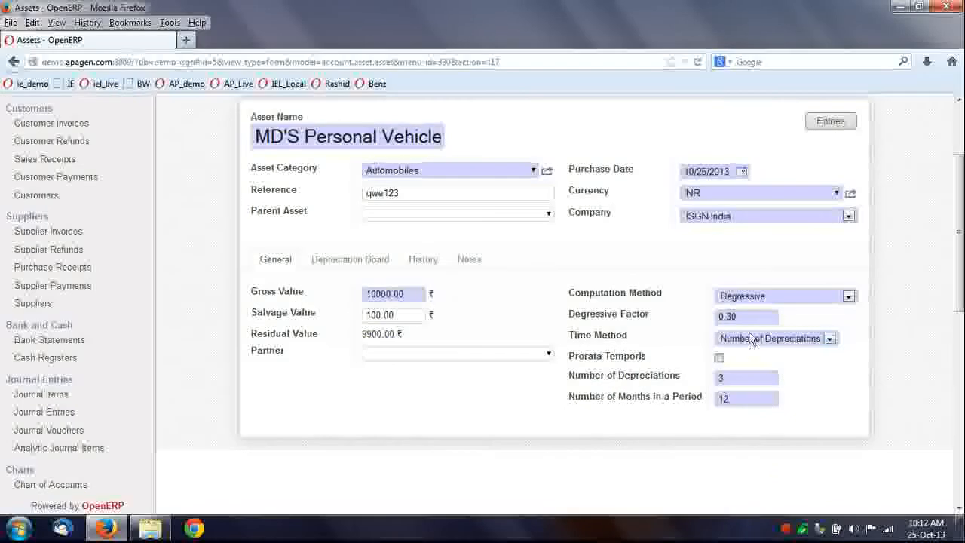
{"action": "left_click", "coordinate": [754, 343]}
{"action": "left_click", "coordinate": [757, 351]}
Compute the vehicle asset's depreciation board using the degressive method.
{"action": "scroll", "coordinate": [482, 354], "scroll_direction": "up", "scroll_amount": 2}
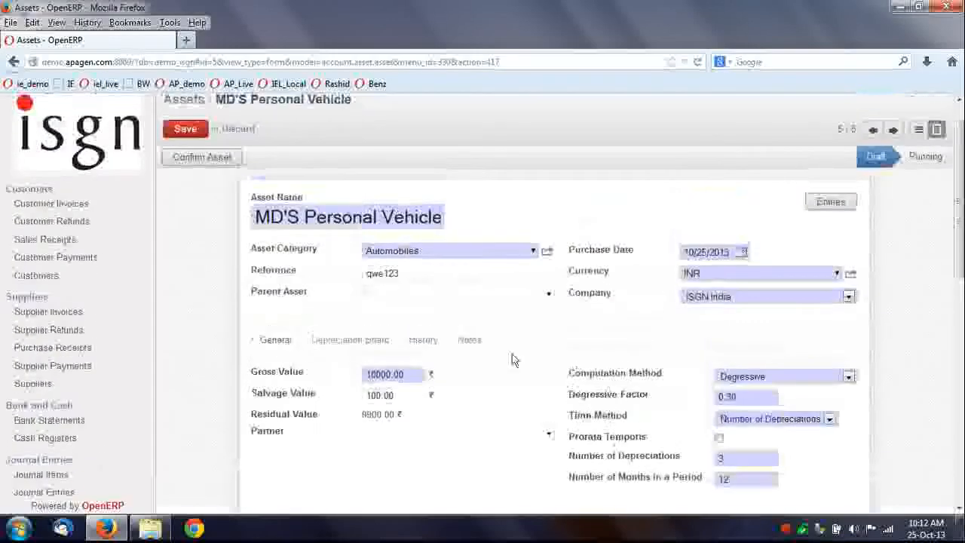
{"action": "left_click", "coordinate": [352, 340]}
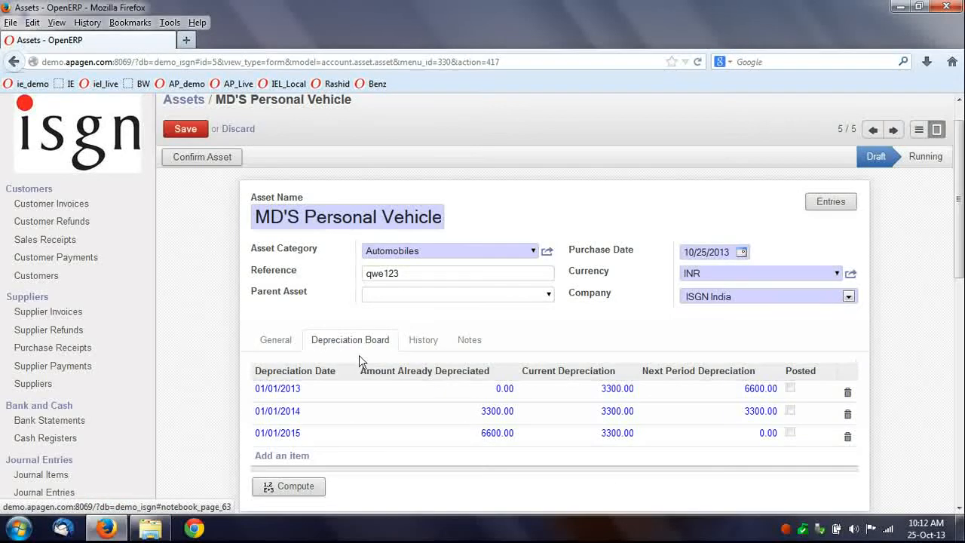
{"action": "left_click", "coordinate": [294, 487]}
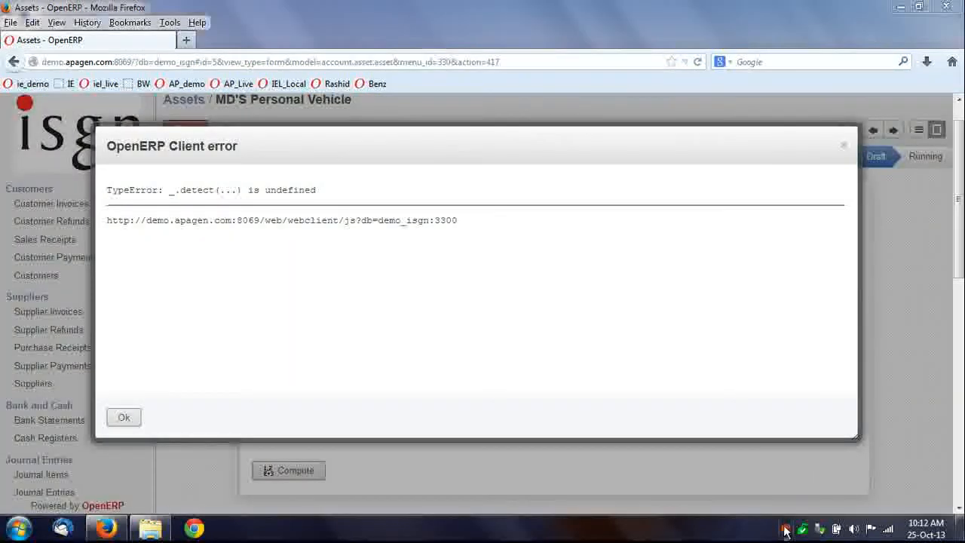
{"action": "right_click", "coordinate": [786, 527]}
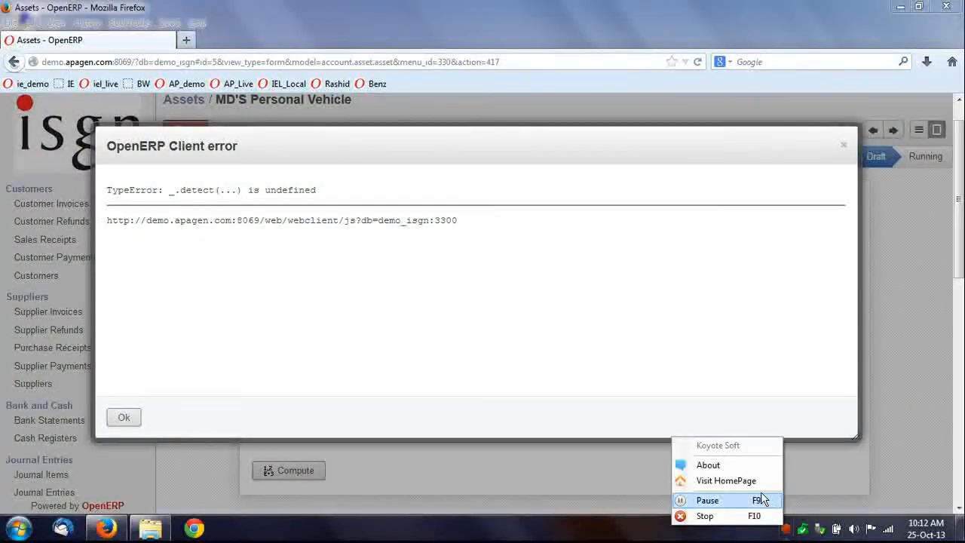
{"action": "left_click", "coordinate": [771, 502]}
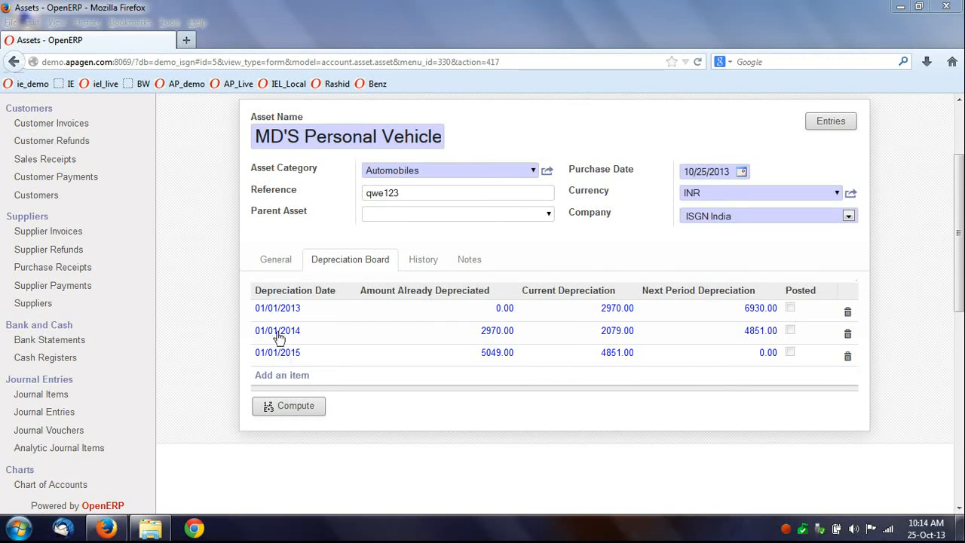
Review the asset's general depreciation settings against its depreciation board, and examine its history.
{"action": "left_click", "coordinate": [276, 259]}
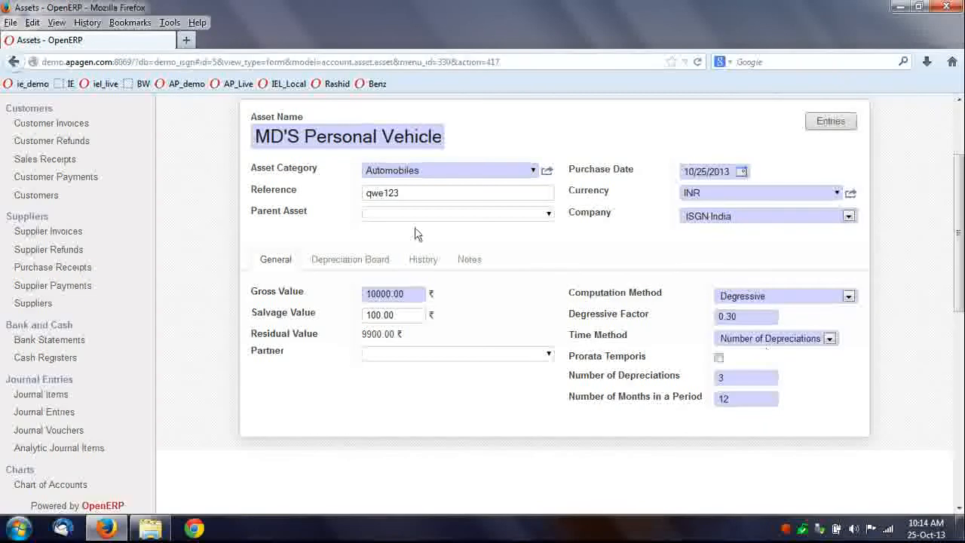
{"action": "left_click", "coordinate": [373, 260]}
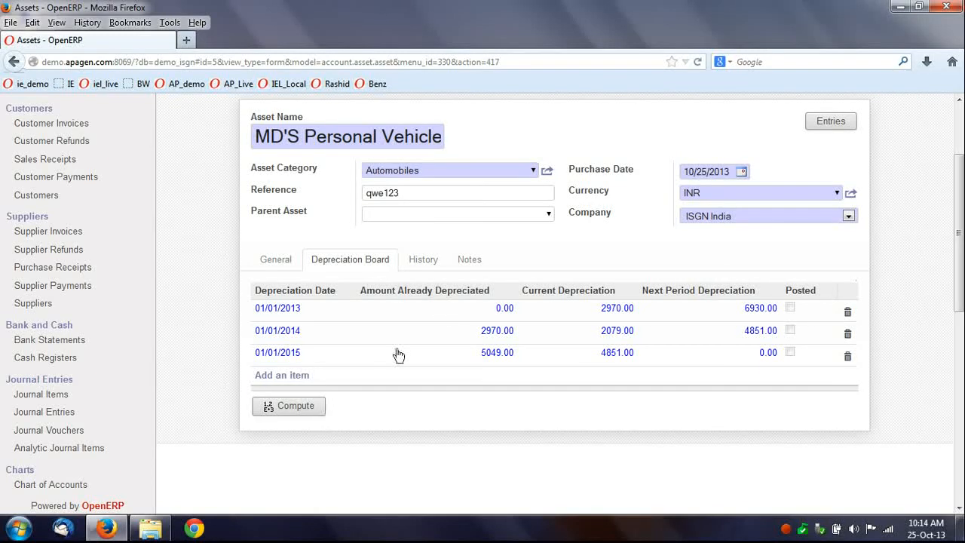
{"action": "left_click", "coordinate": [433, 259]}
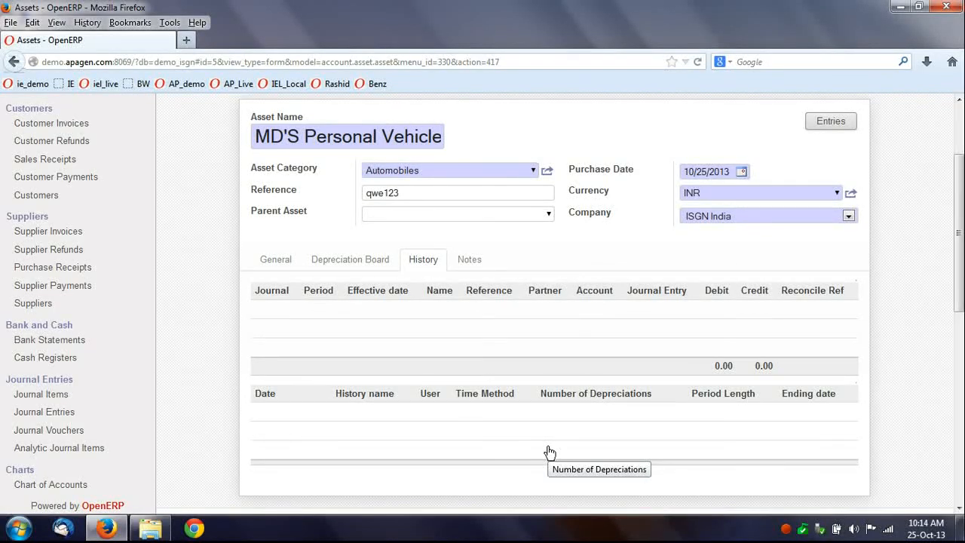
{"action": "left_click", "coordinate": [294, 261]}
Save the changes to the MD'S Personal Vehicle asset.
{"action": "scroll", "coordinate": [441, 445], "scroll_direction": "up", "scroll_amount": 3}
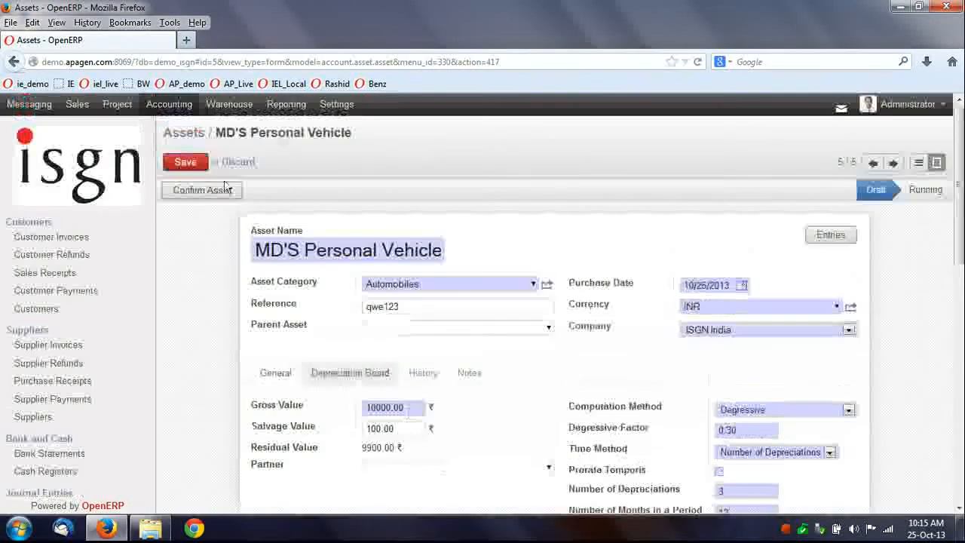
{"action": "left_click", "coordinate": [186, 162]}
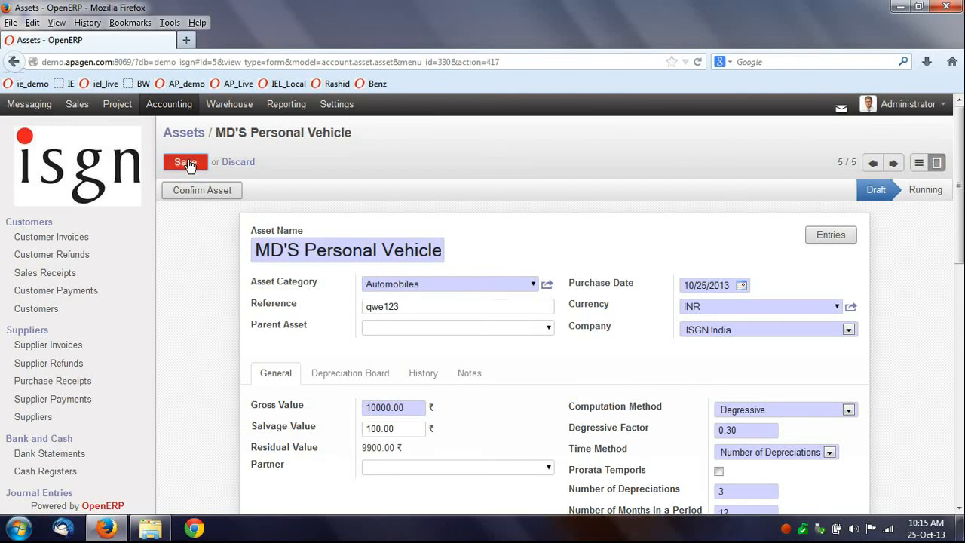
Open the Assets Analysis report from the accounting reports.
{"action": "left_click", "coordinate": [300, 112]}
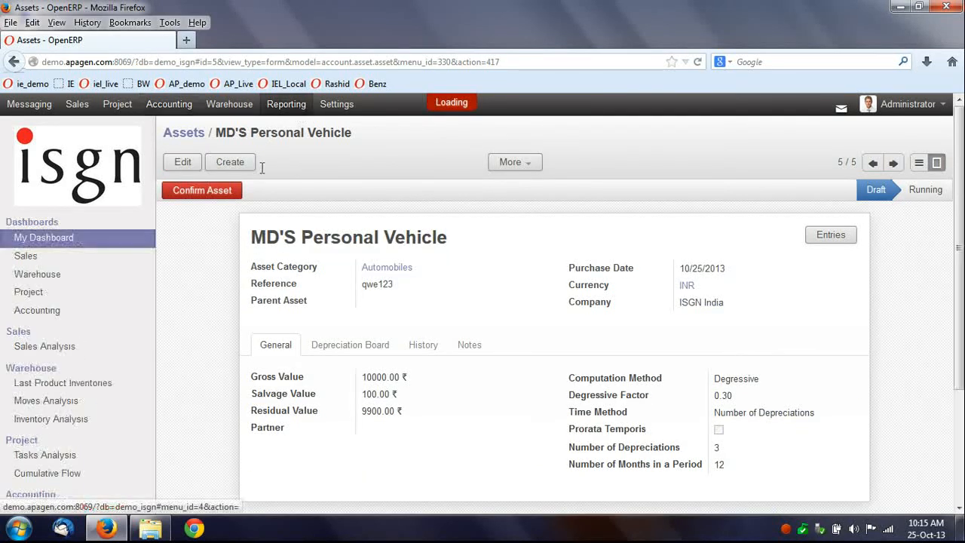
{"action": "scroll", "coordinate": [179, 340], "scroll_direction": "down", "scroll_amount": 2}
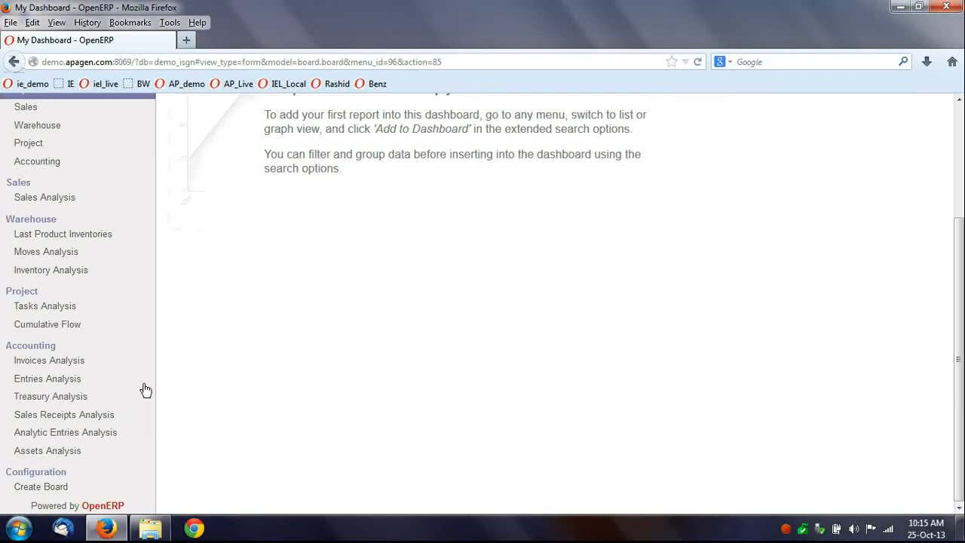
{"action": "left_click", "coordinate": [71, 451]}
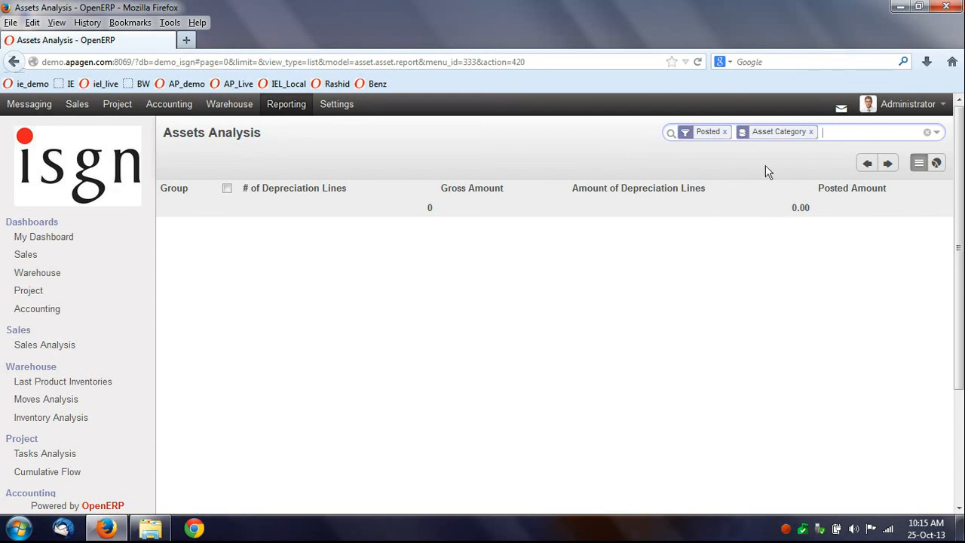
Clear the Posted filter and default grouping from the assets analysis, and group it by Asset Category.
{"action": "left_click", "coordinate": [725, 131]}
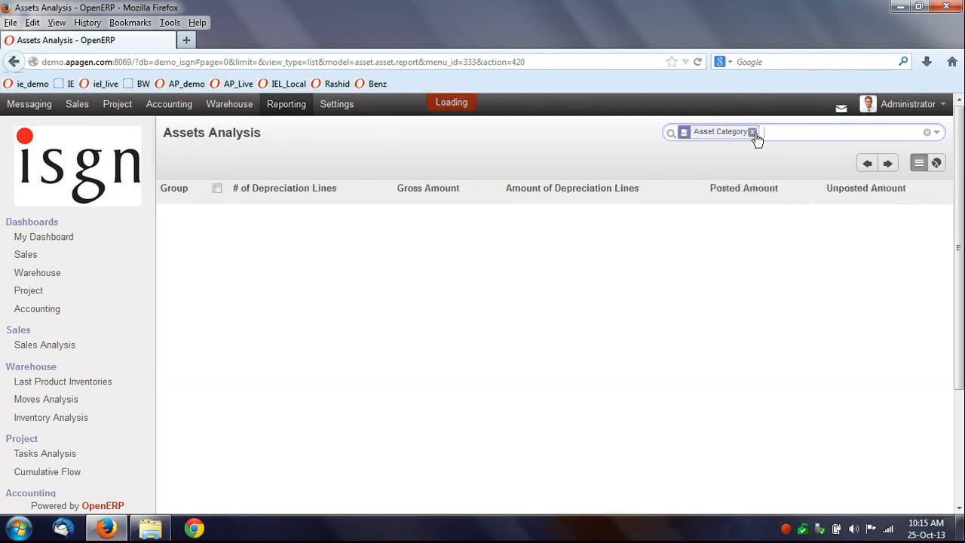
{"action": "left_click", "coordinate": [753, 133]}
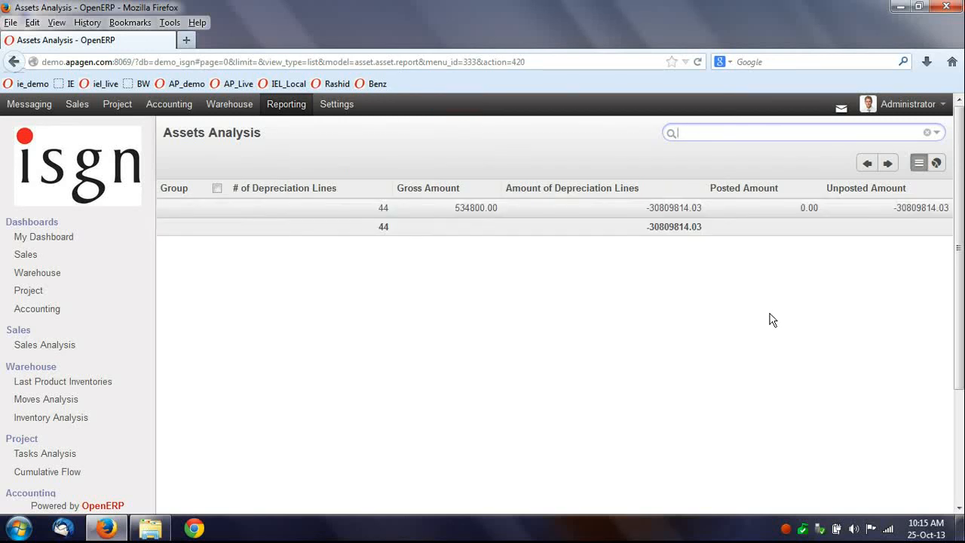
{"action": "left_click", "coordinate": [936, 133]}
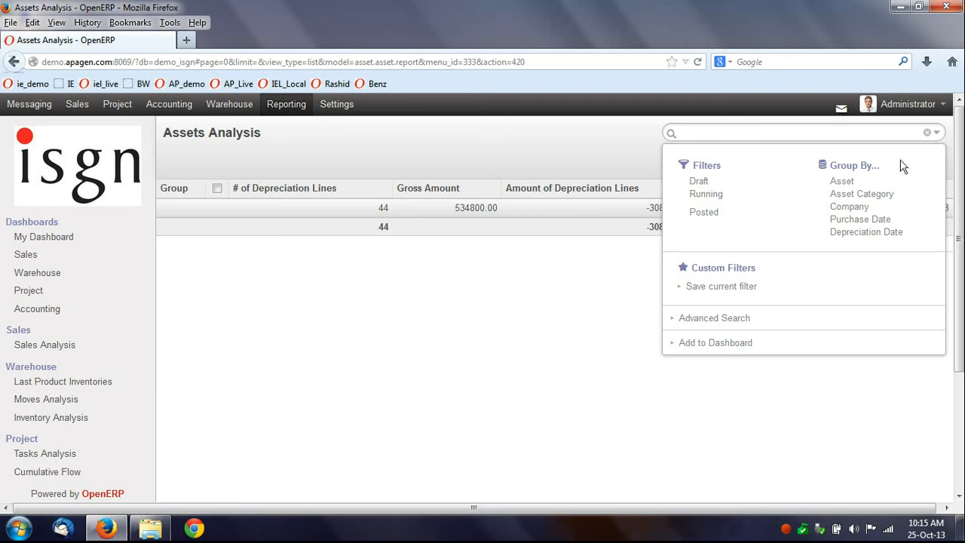
{"action": "left_click", "coordinate": [865, 196]}
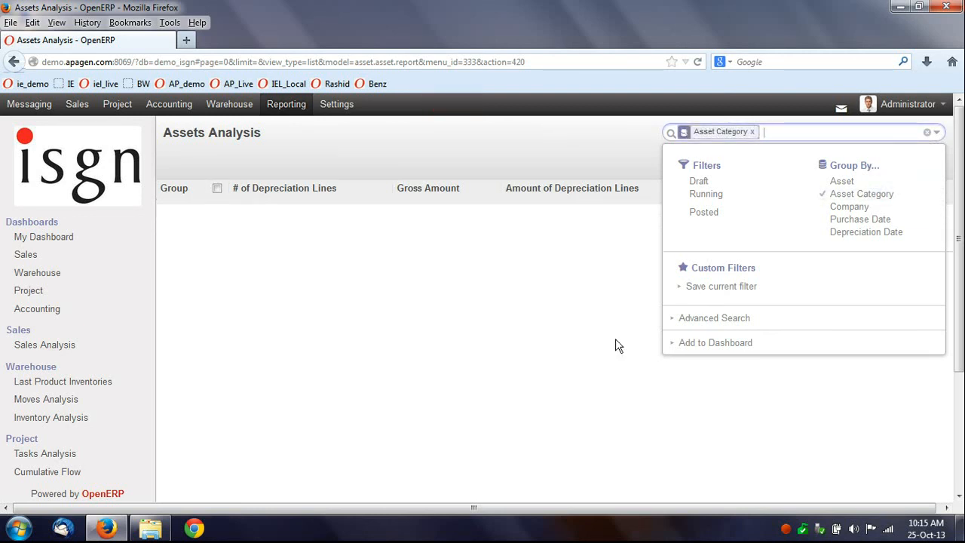
{"action": "left_click", "coordinate": [615, 345]}
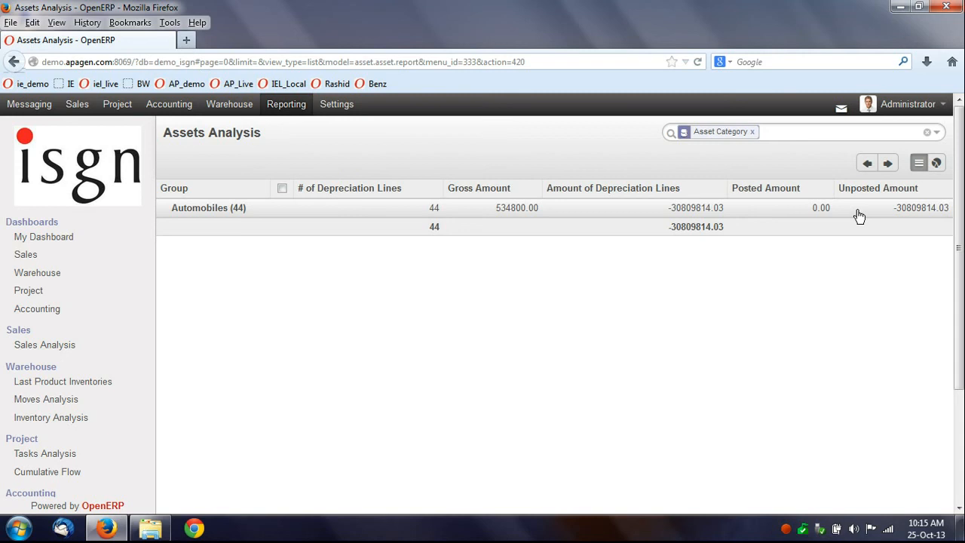
Open the filter and grouping options of the assets analysis.
{"action": "left_click", "coordinate": [938, 133]}
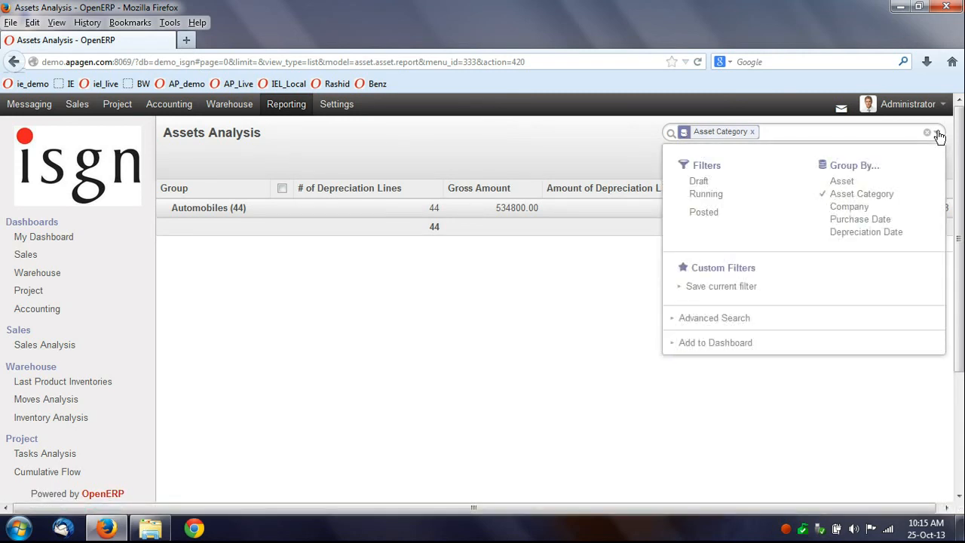